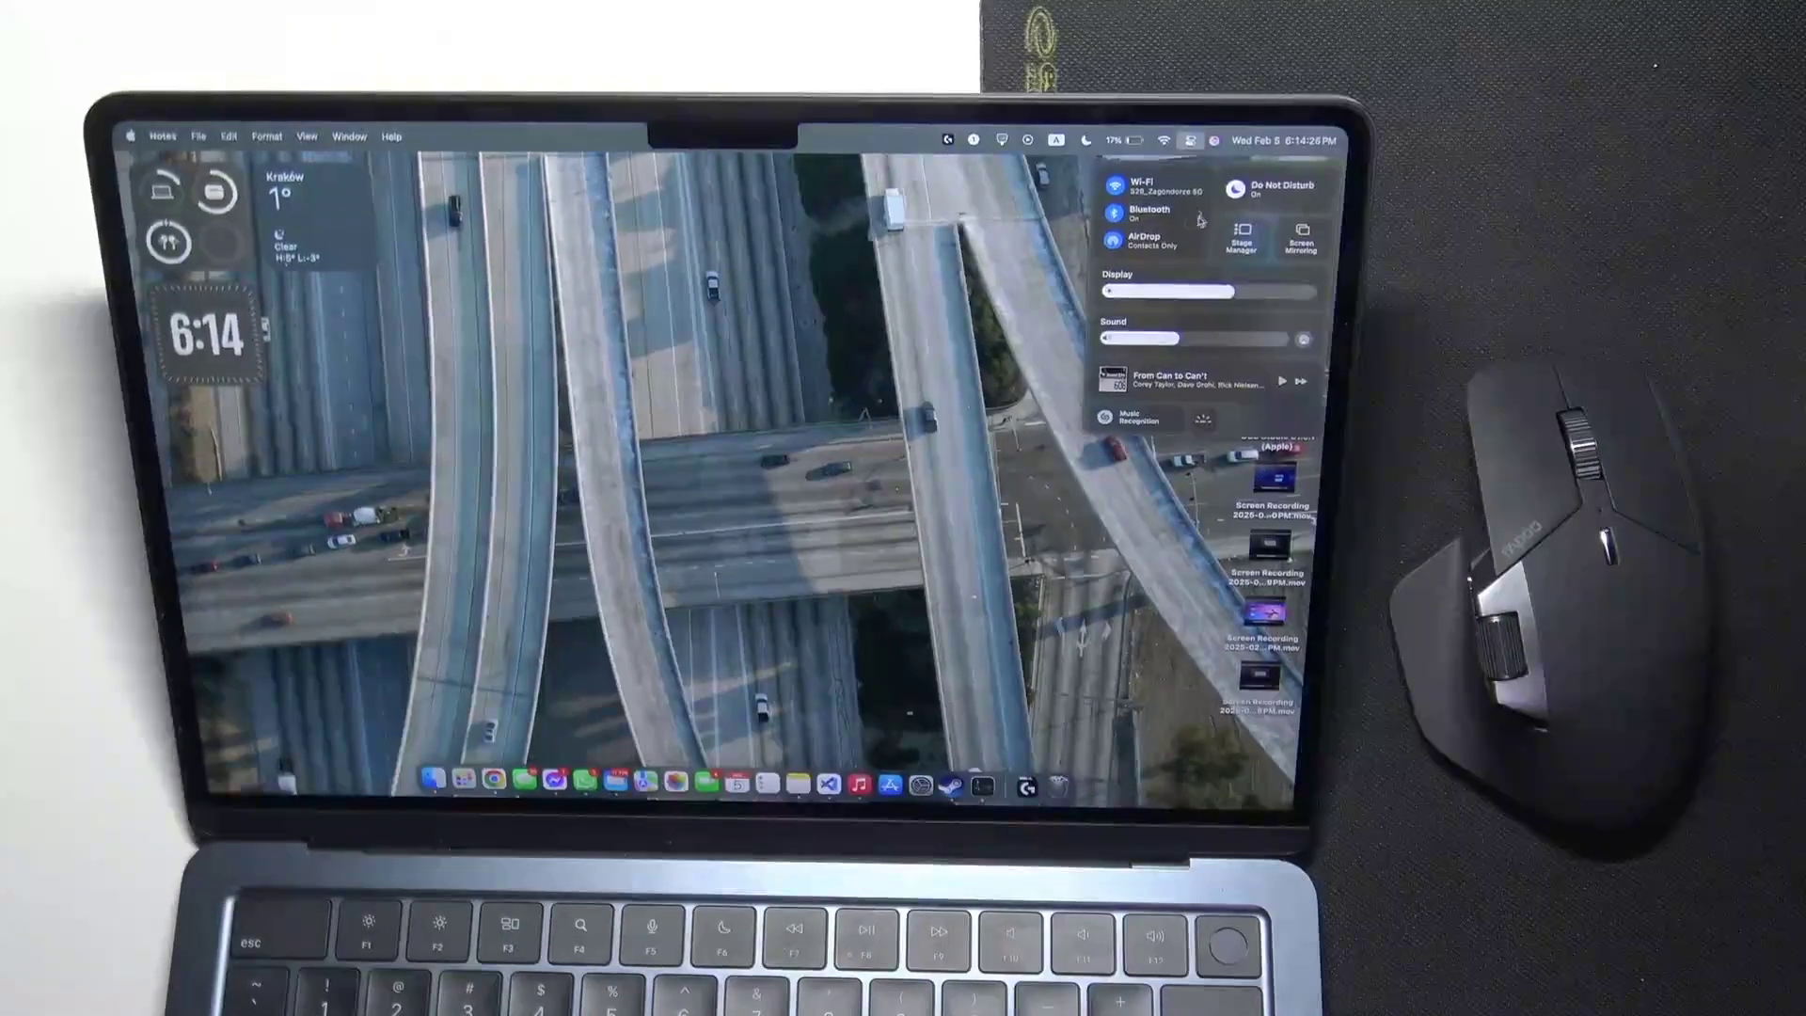
Show the Bluetooth device list from Control Center to reach Bluetooth Settings
{"action": "left_click", "coordinate": [1202, 217]}
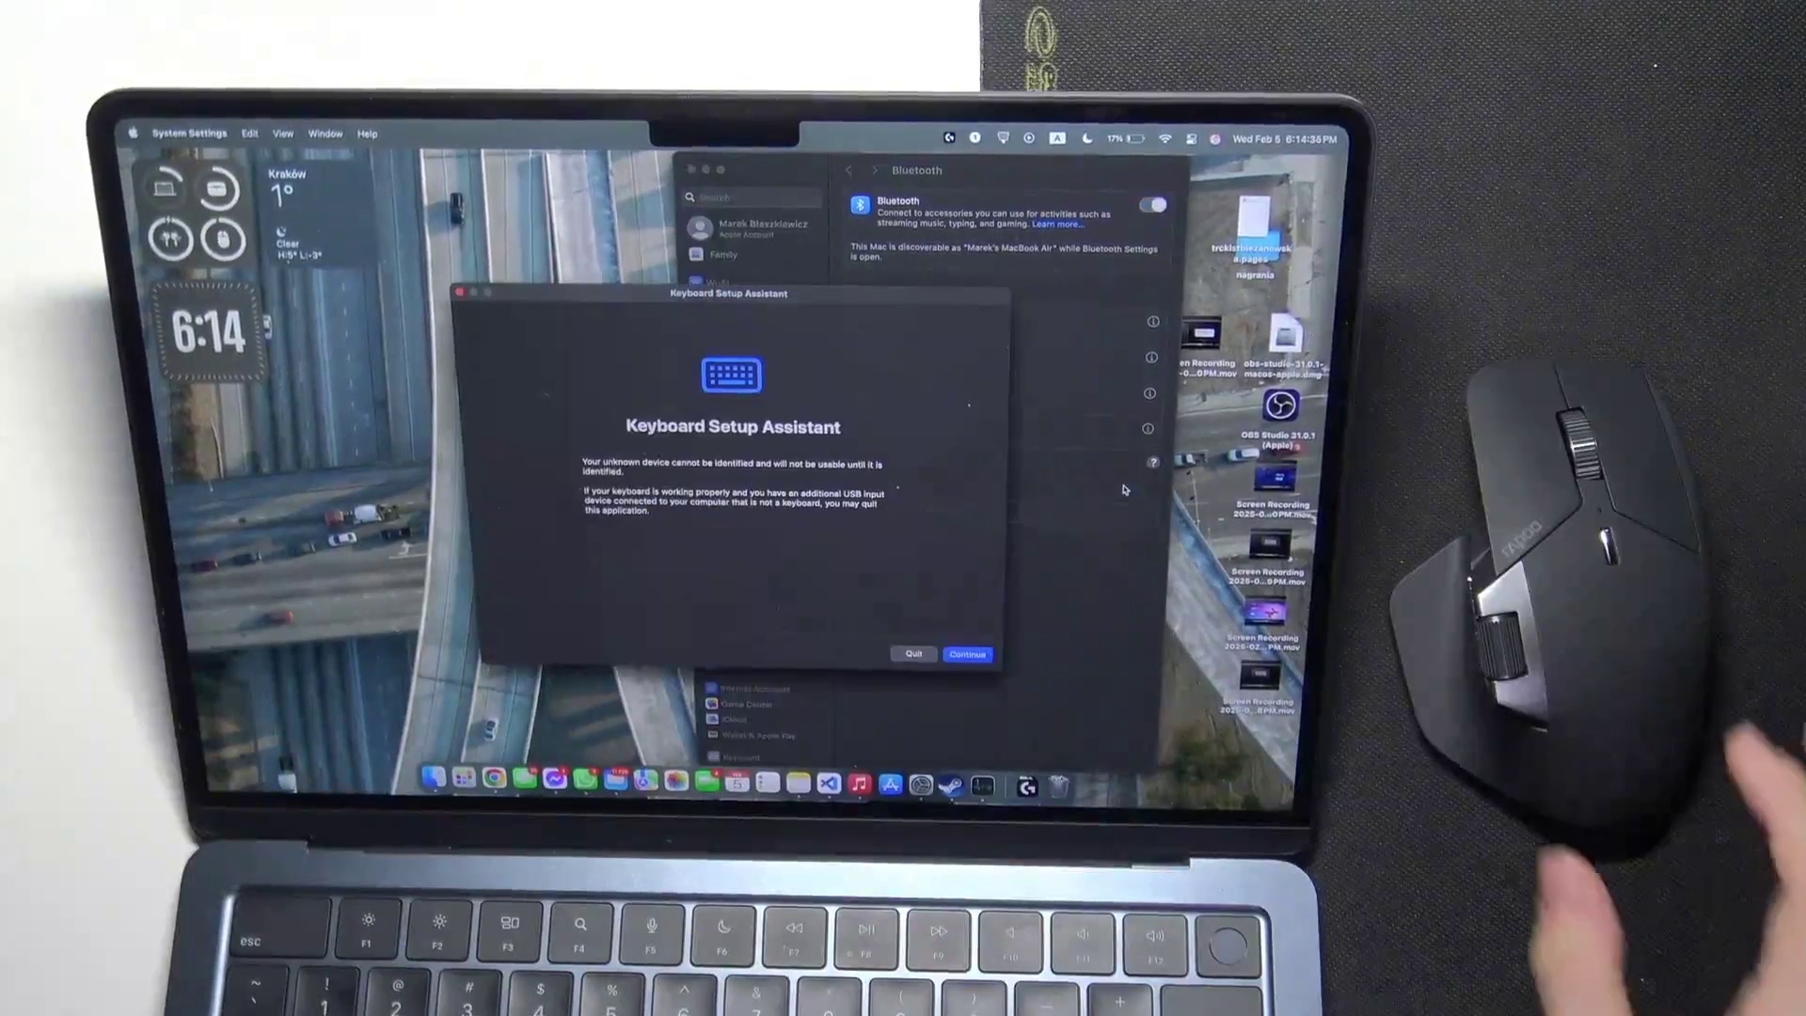
Quit Keyboard Setup Assistant, leaving Rapoo BT Mouse listed as Connected
{"action": "left_click", "coordinate": [919, 654]}
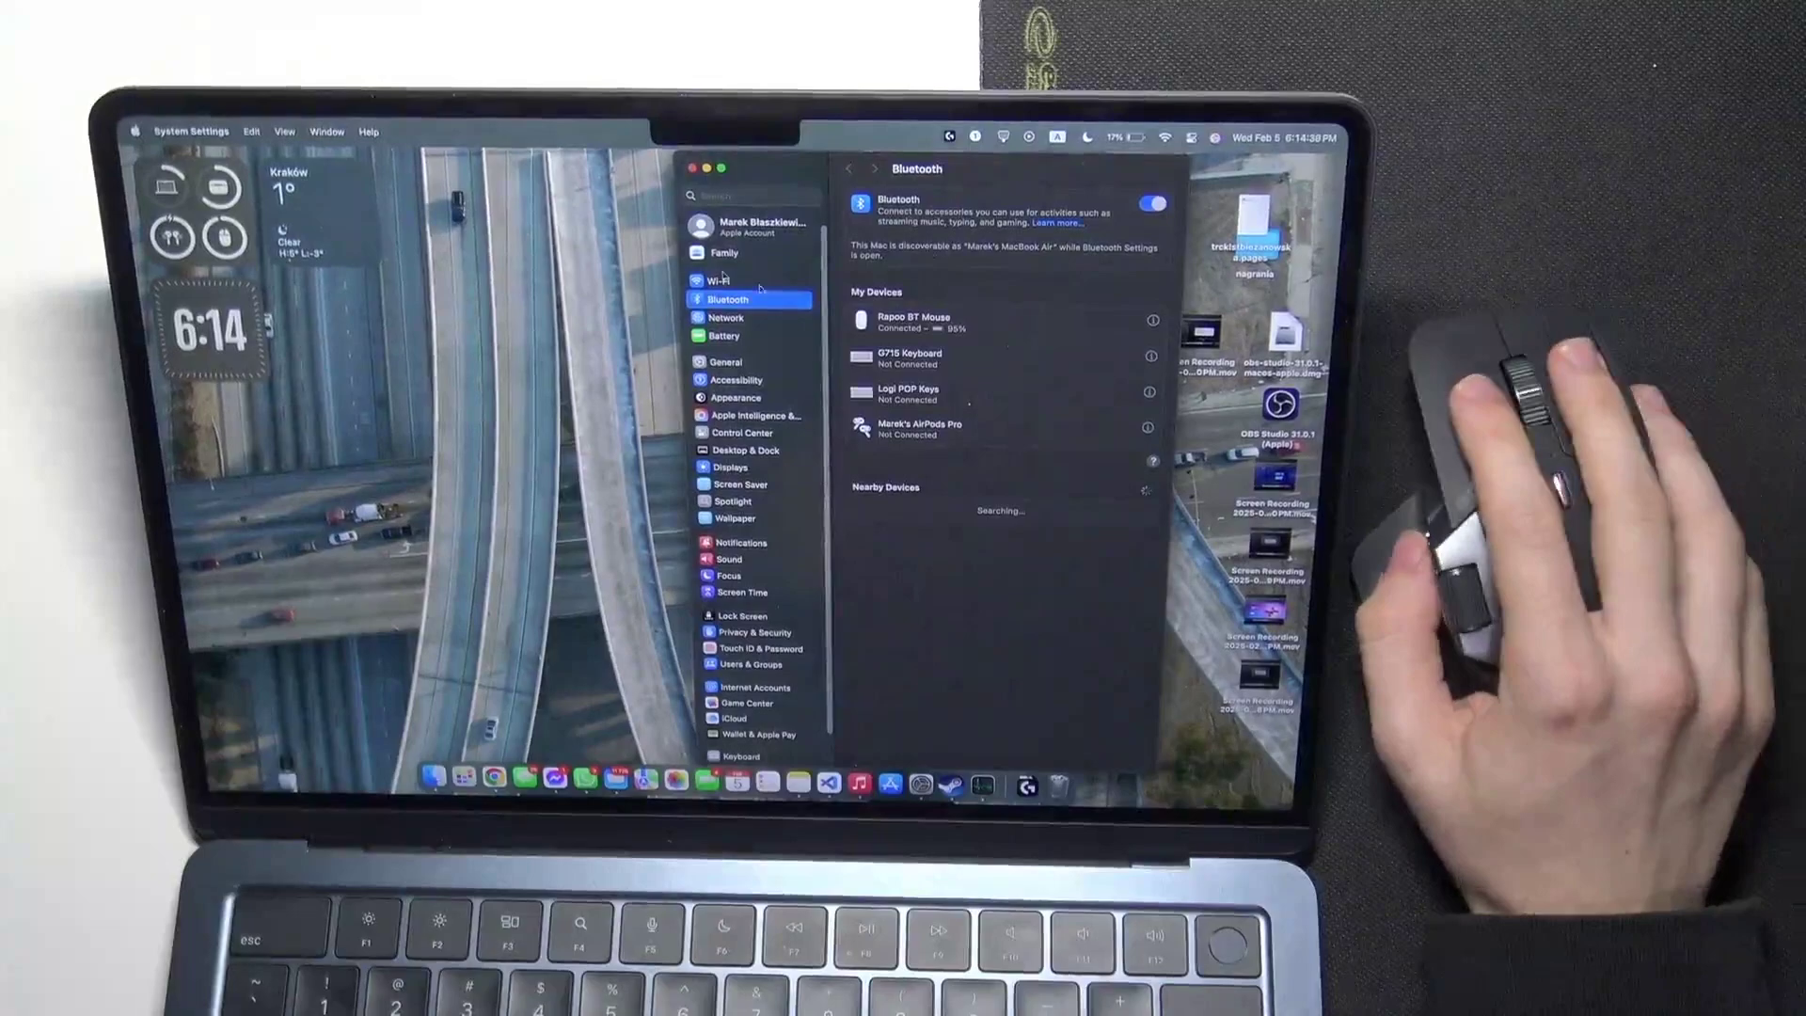
{"action": "left_click", "coordinate": [690, 168]}
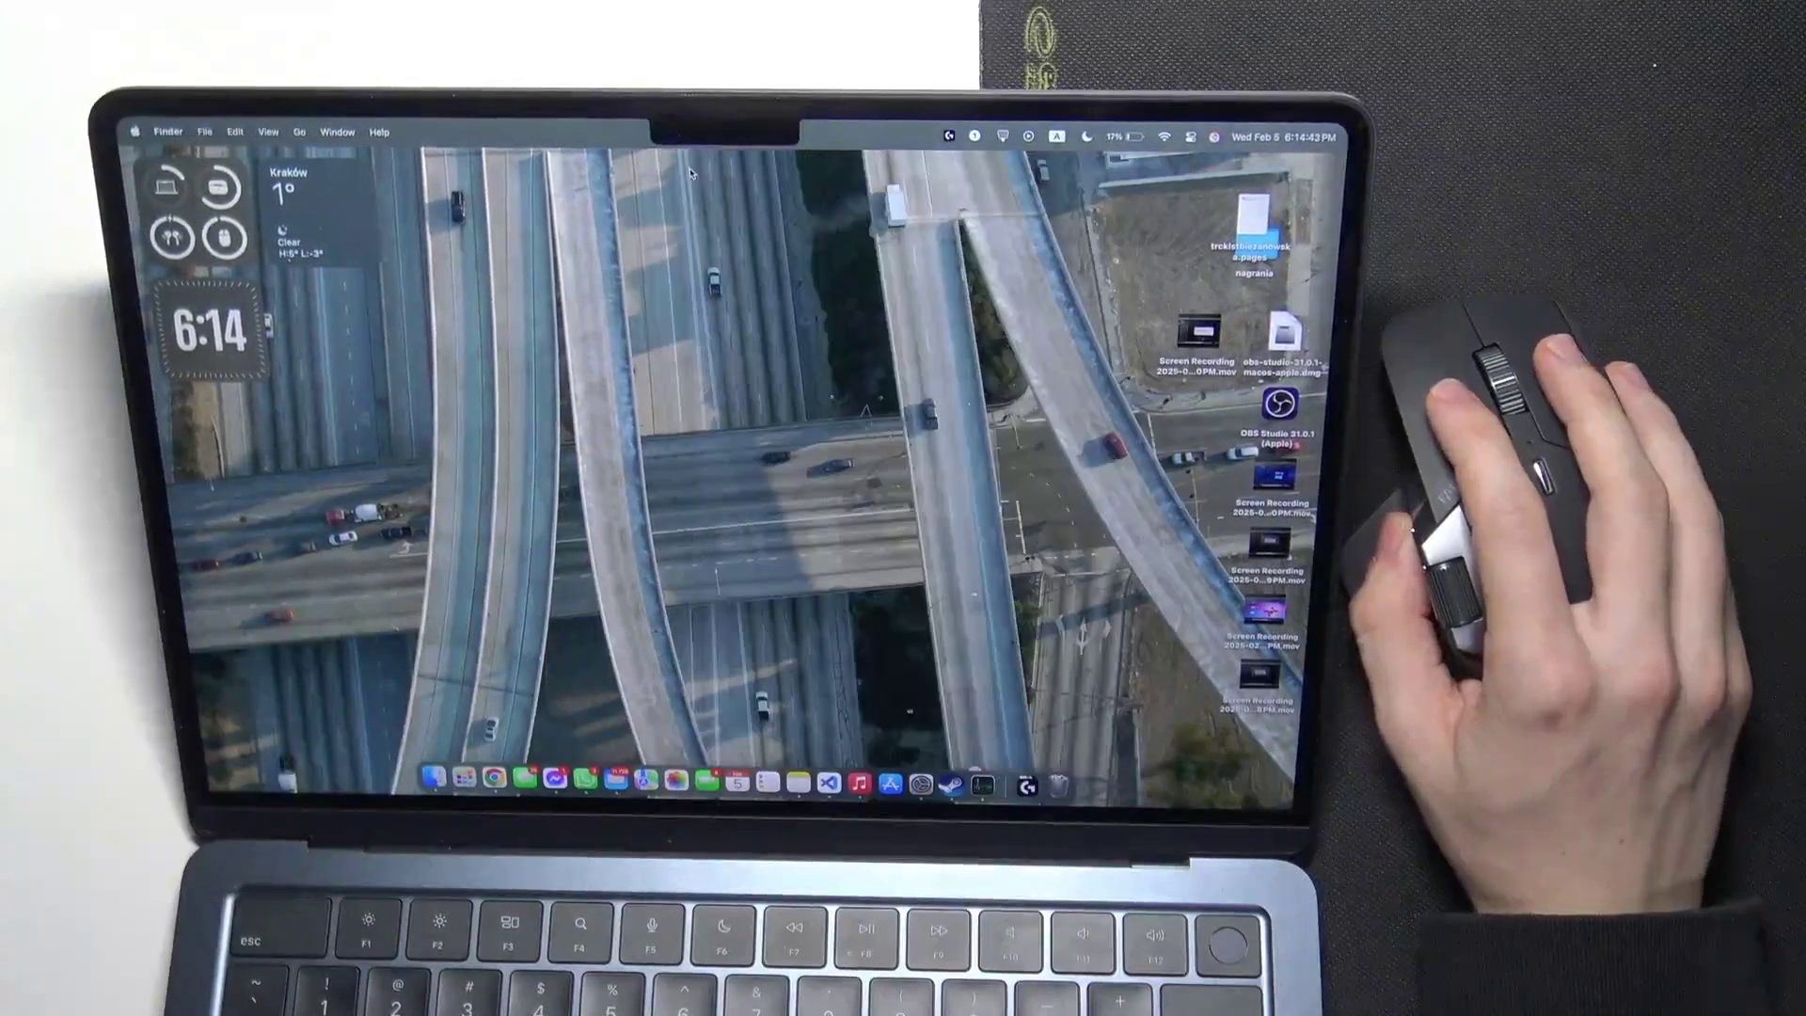